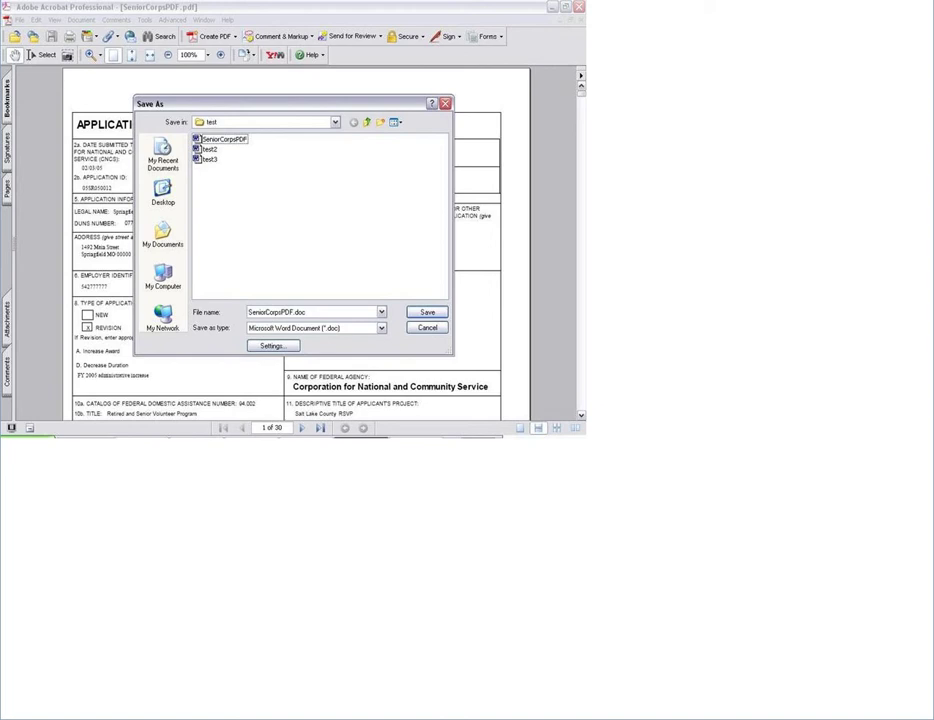
Step: Choose Microsoft Word Document (*.doc) as the save type for the SeniorCorpsPDF file
click(242, 329)
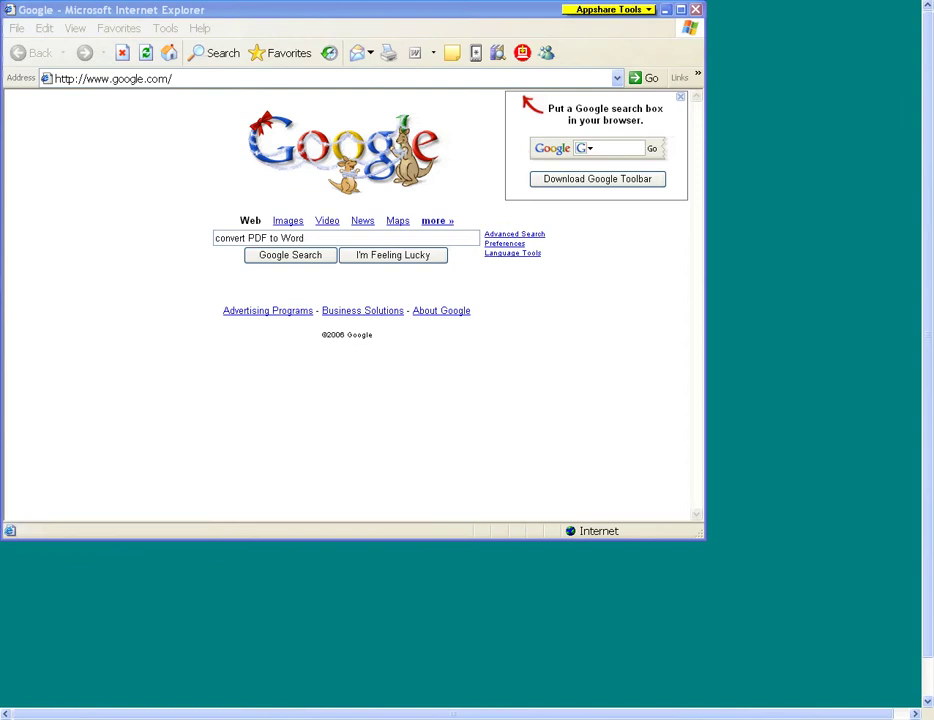
Step: Search Google for "convert PDF to Word"
click(306, 262)
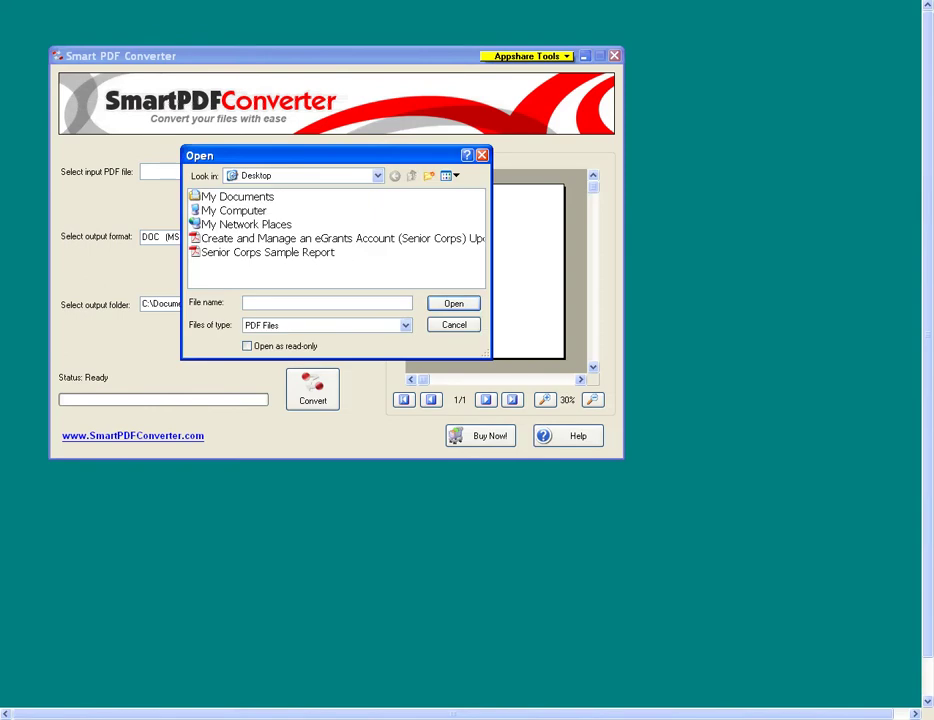
Step: In Smart PDF Converter, convert the Senior Corps Sample Report PDF to DOC (MS Word document) format with the Flowing conversion method
double_click(241, 237)
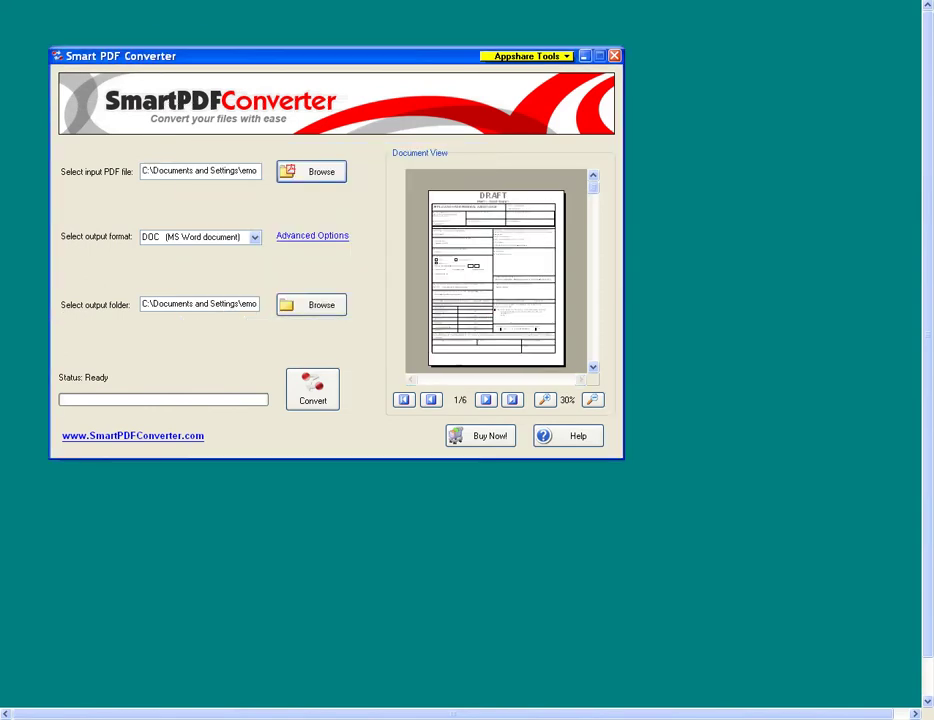
click(245, 237)
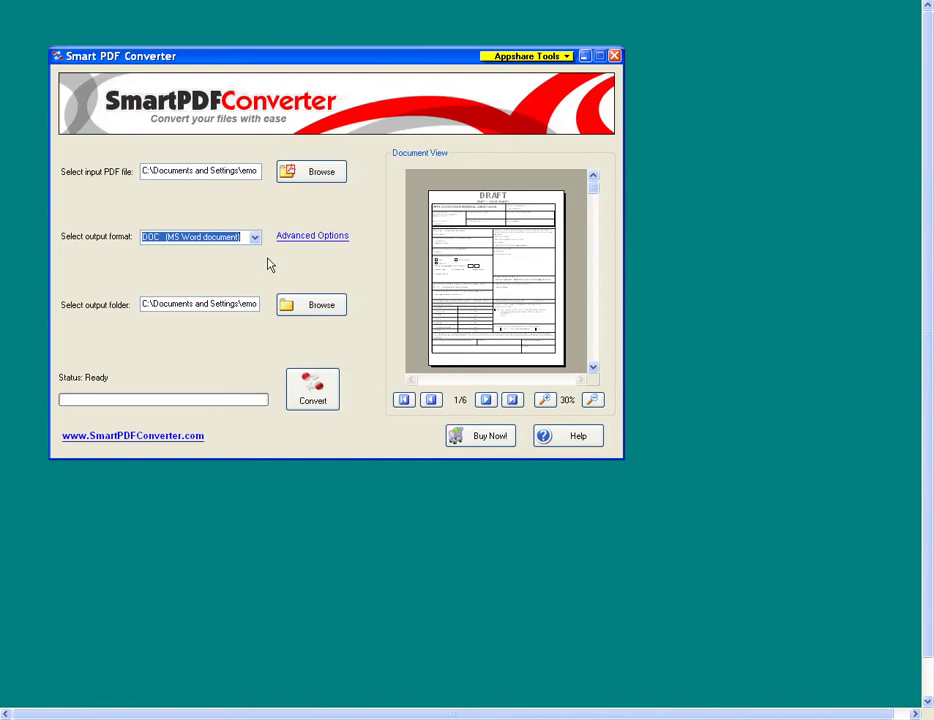
click(340, 313)
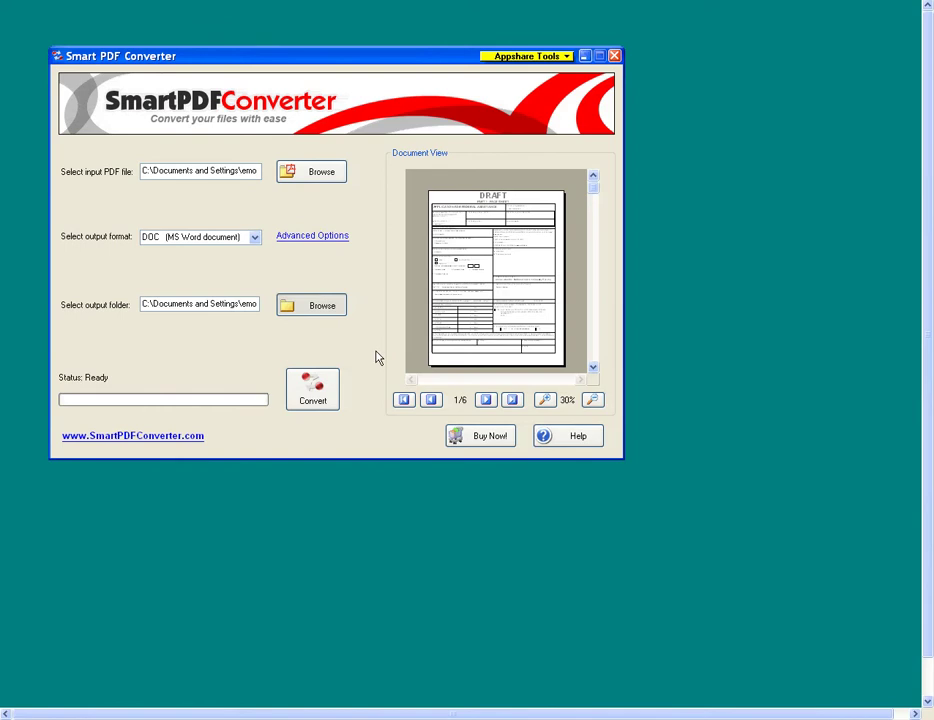
key(Return)
click(326, 391)
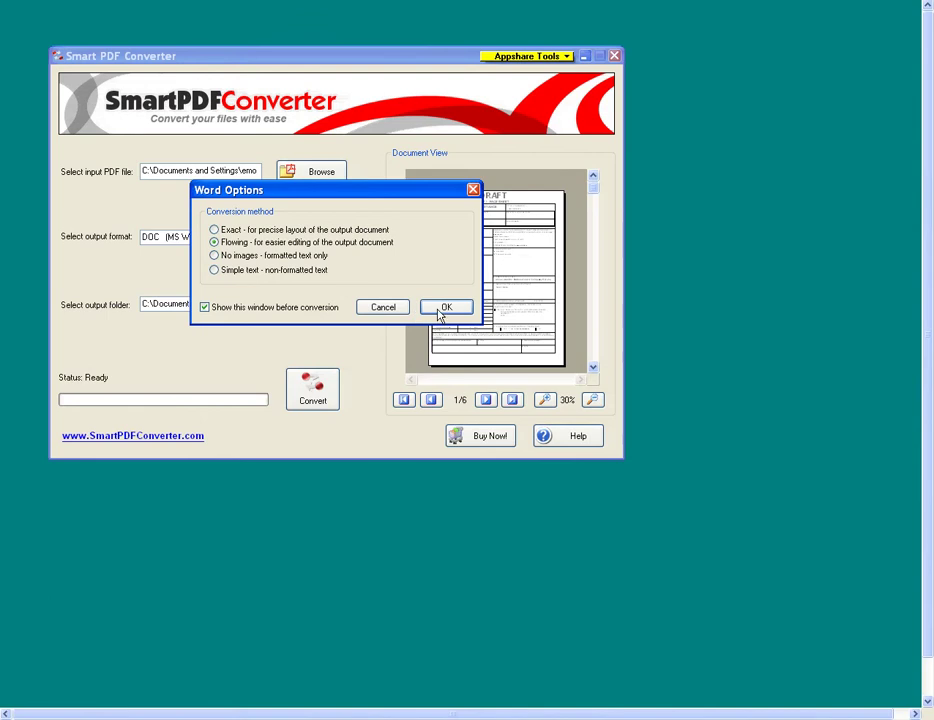
click(438, 312)
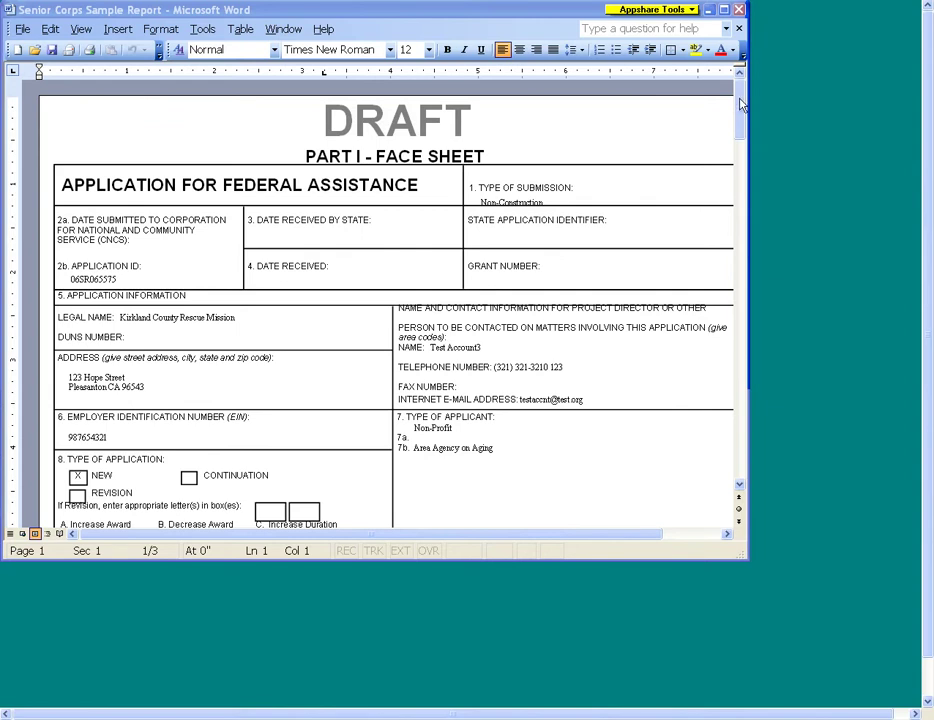
Step: In Word, add after "resources." under Strengthening Communities: "You may now edit your text. Notice the squiggly green lines on the pages"
drag(740, 105, 737, 236)
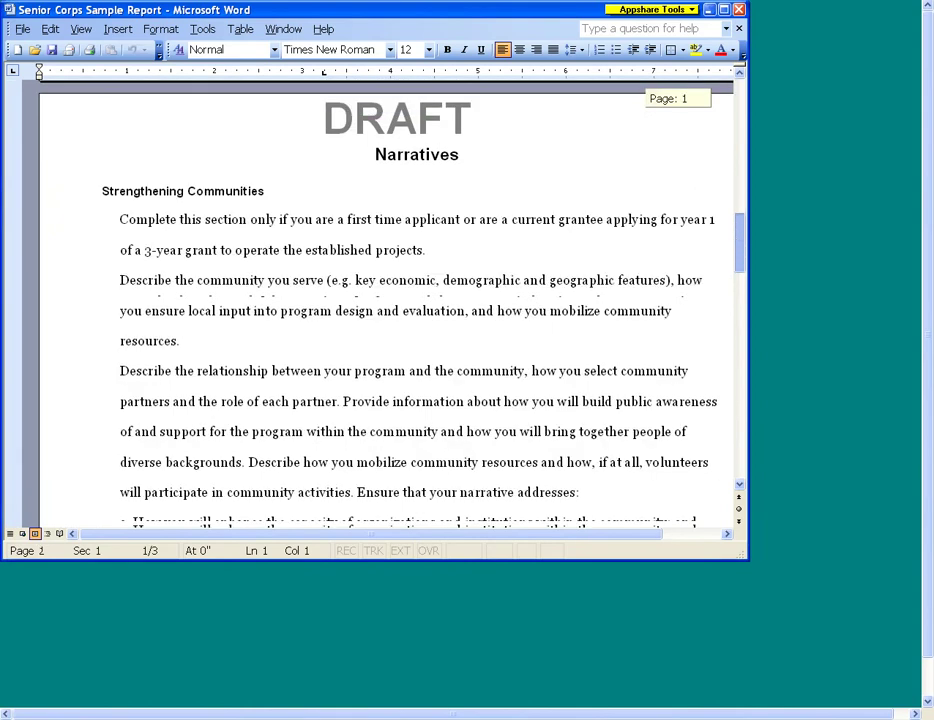
click(146, 341)
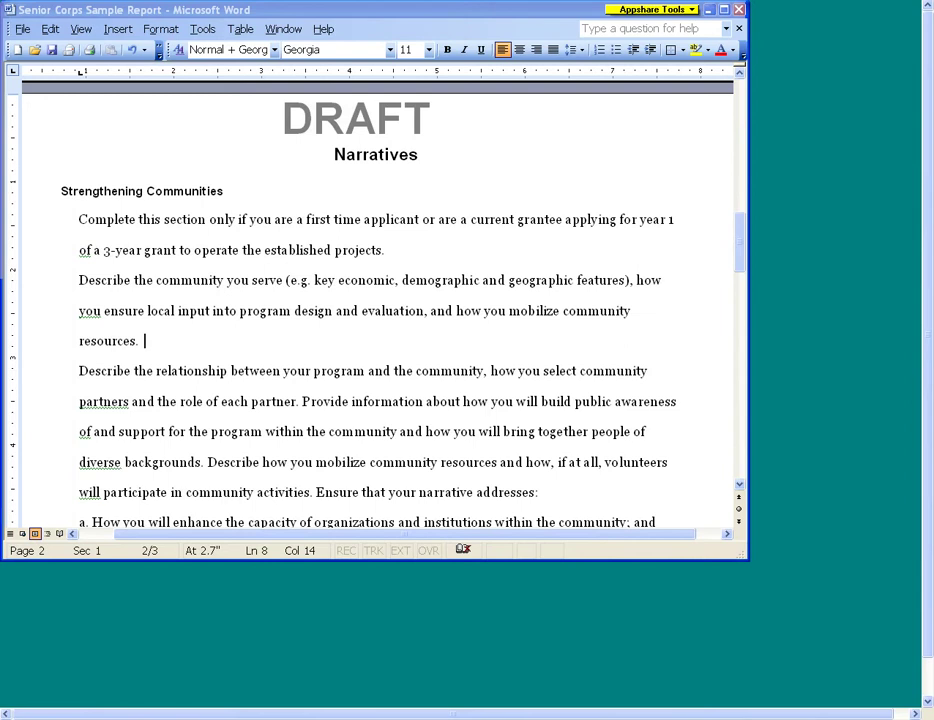
text(You may)
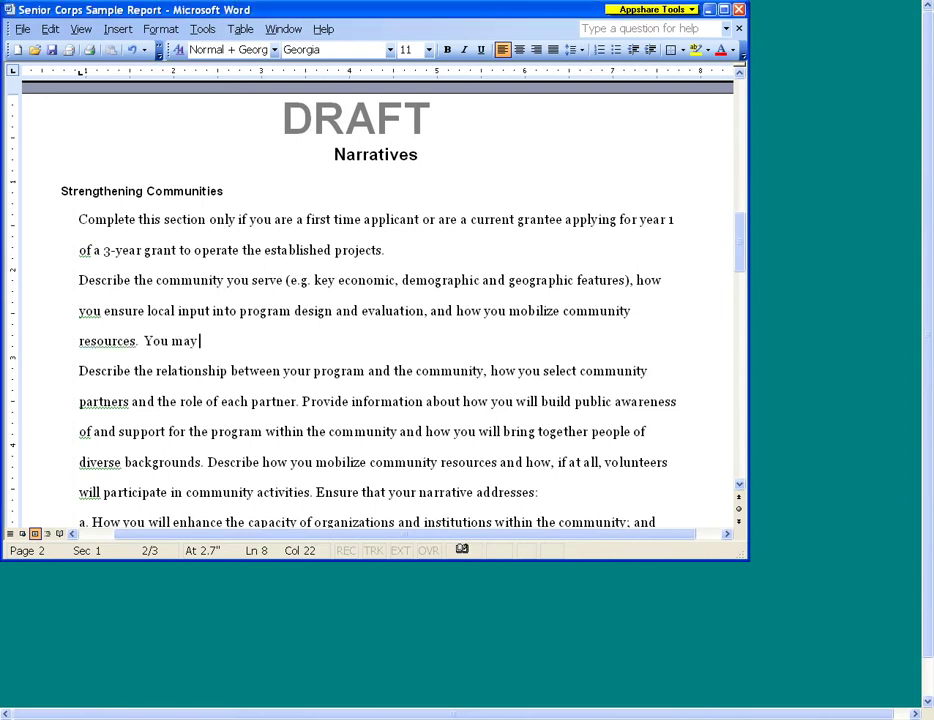
text( now edit your text.)
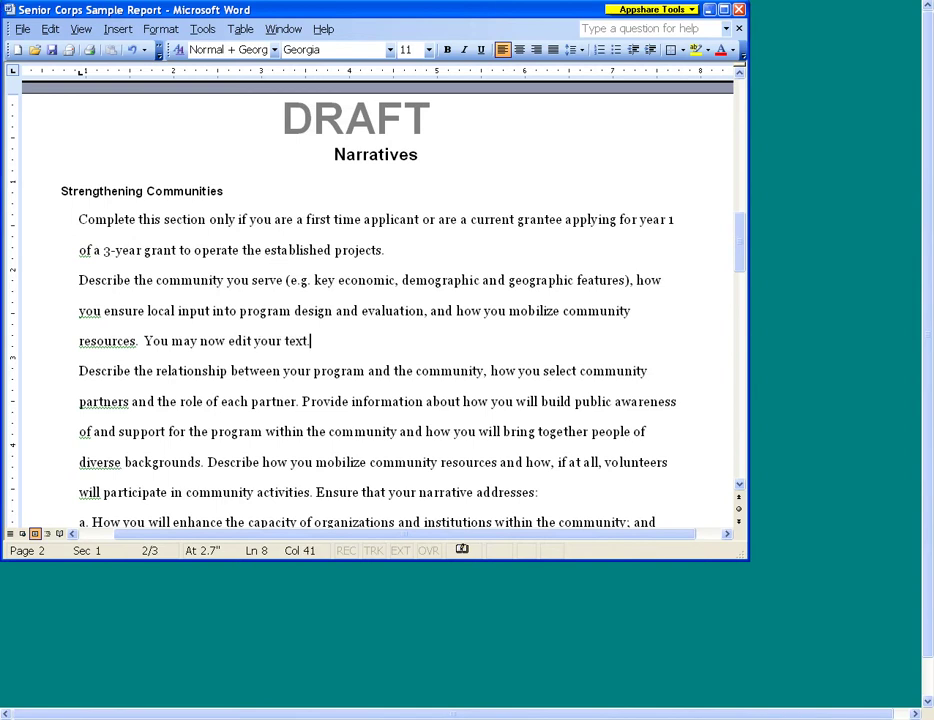
text(  Notice the s)
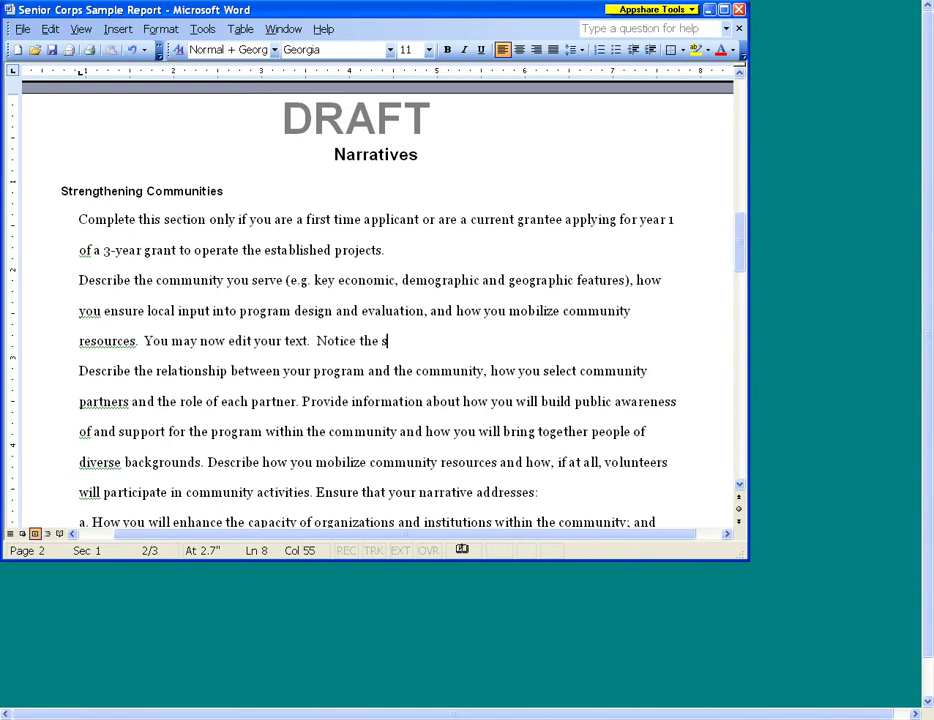
text(quiggly green )
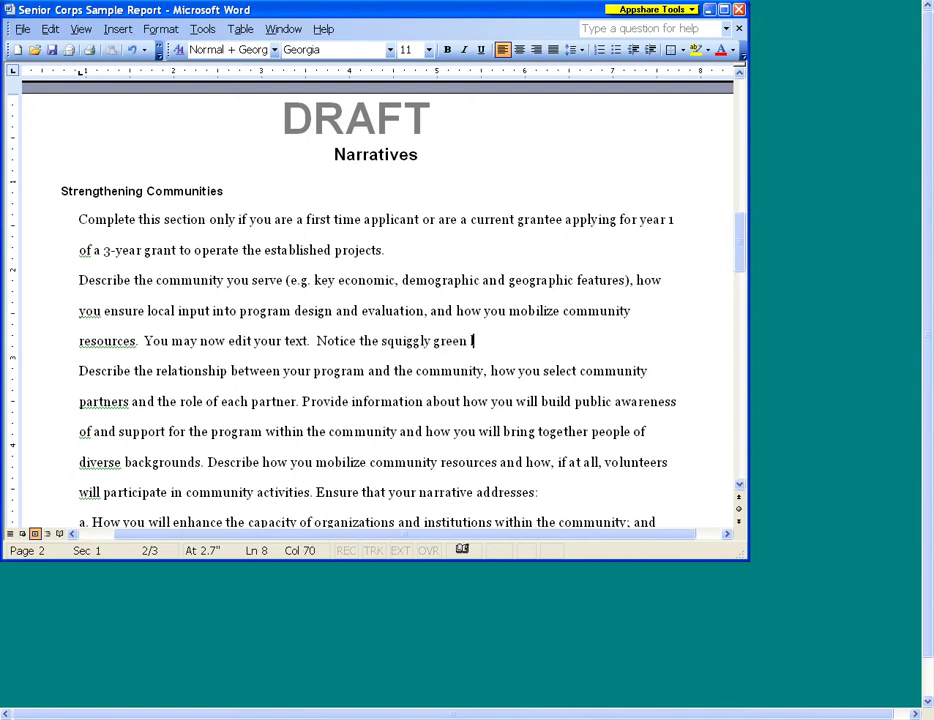
text(lines on the pages)
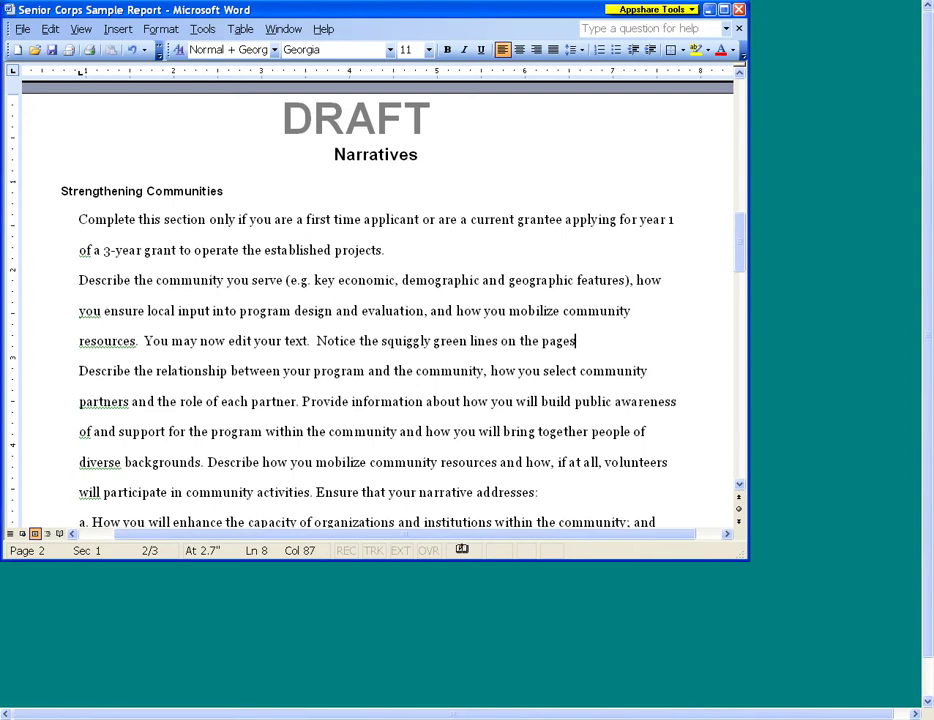
Step: Add "You may need to remove a space in front of the words with the lines in order to transfer correctly.", breaking the line before "space"
text(.  You may need )
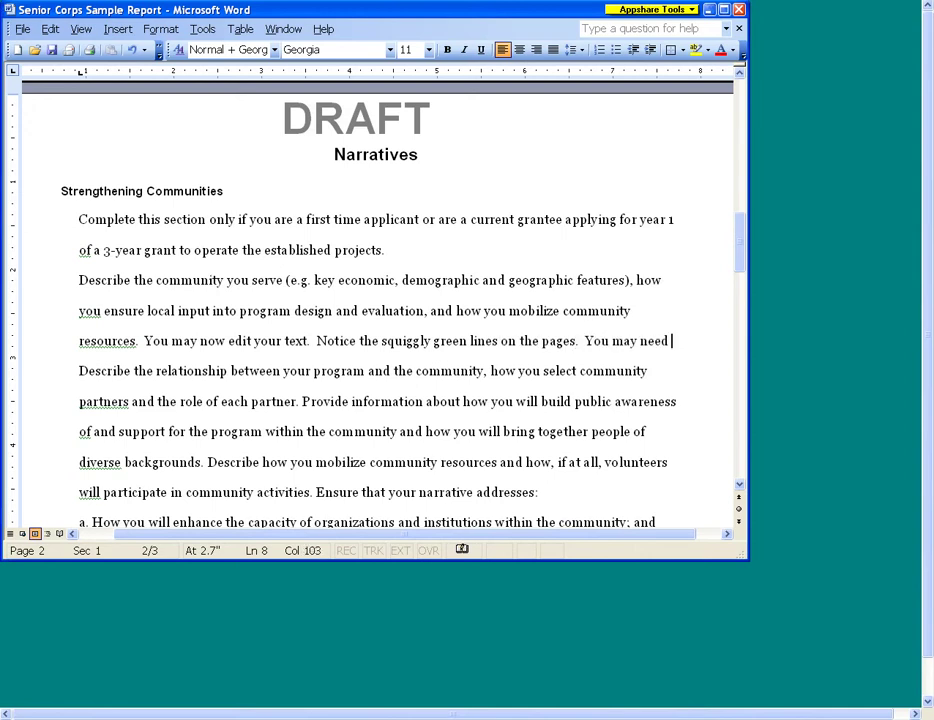
text(to remove a)
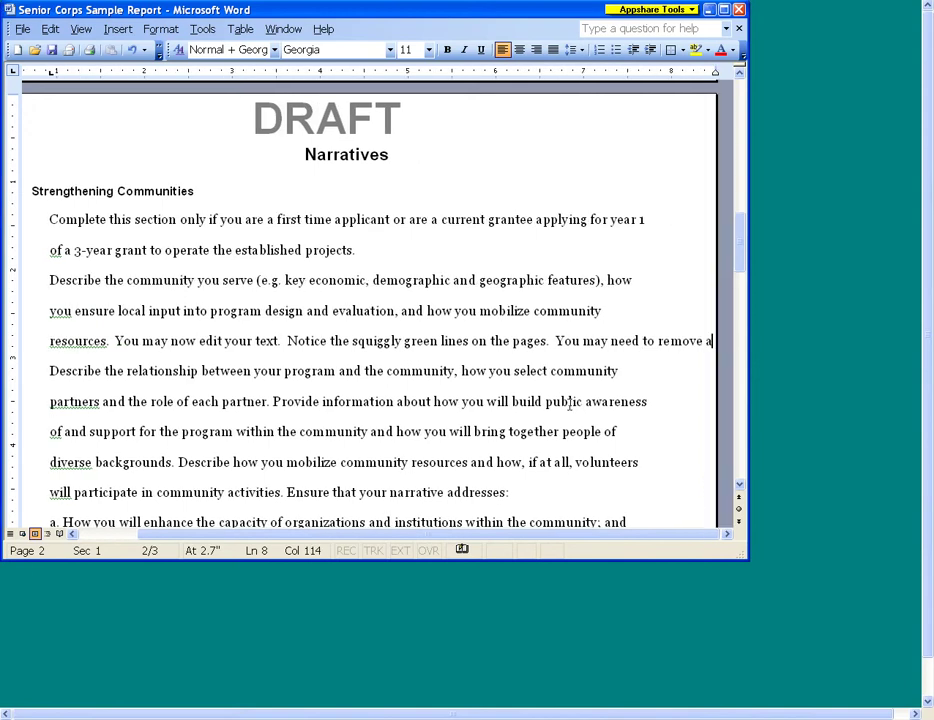
key(Return)
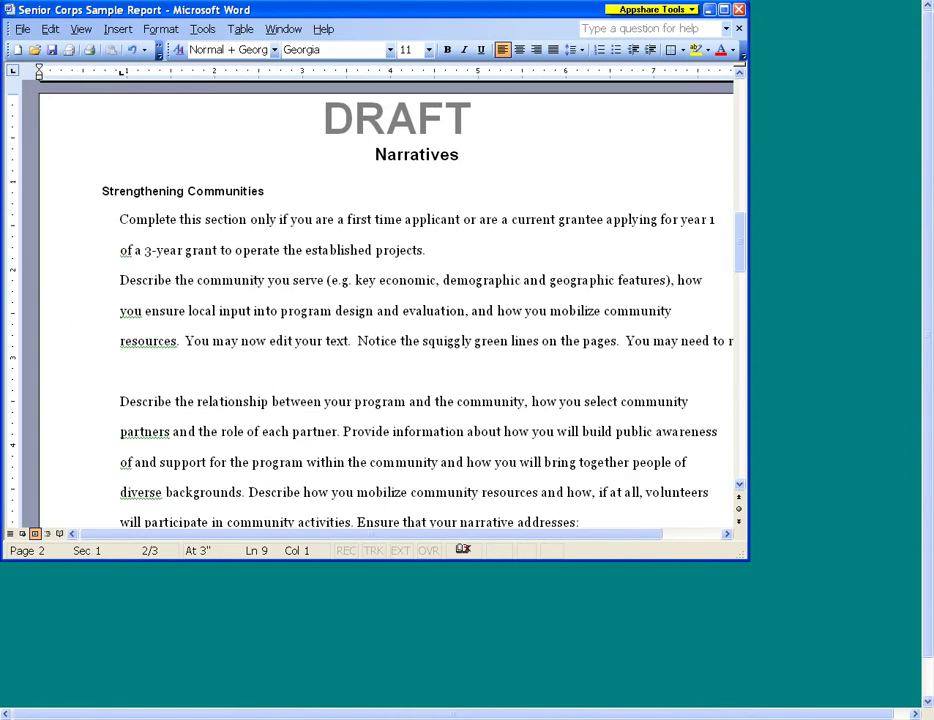
text(space in front of)
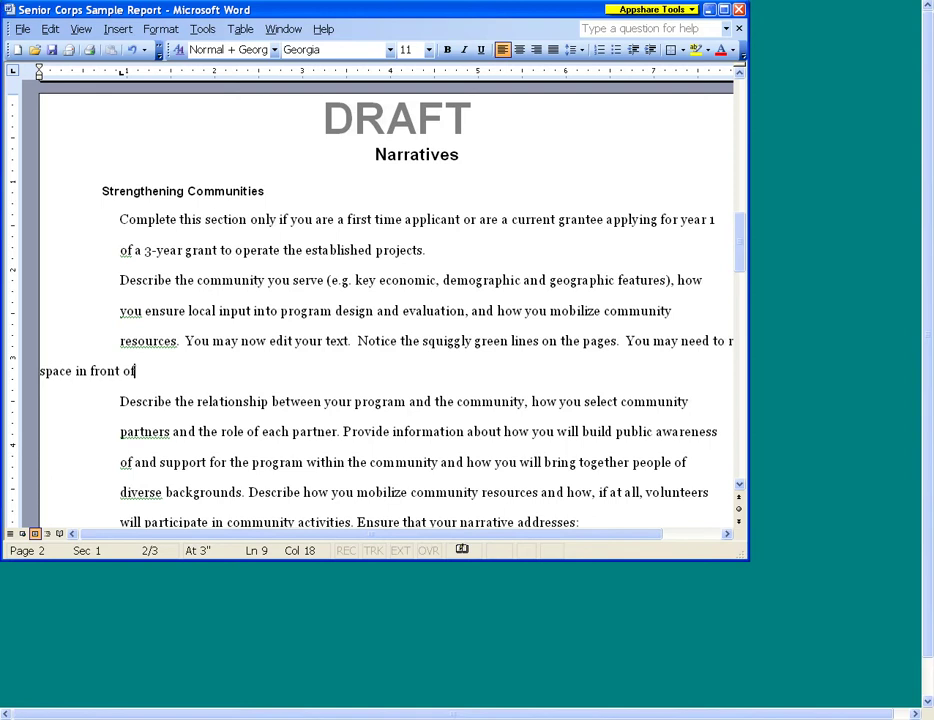
text( the words with the lines)
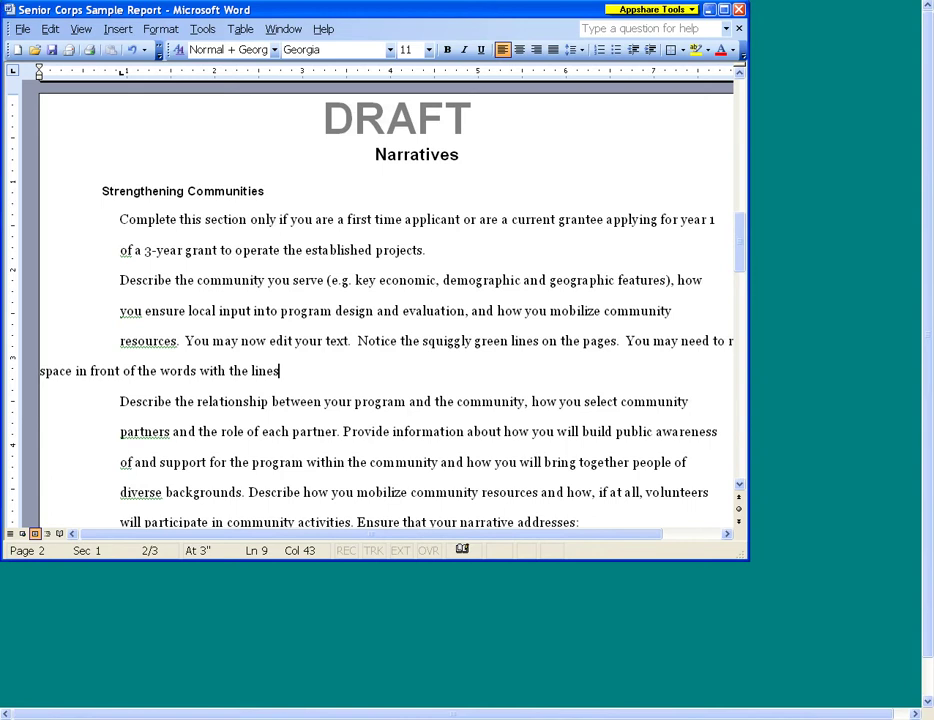
text(in order to transfer cor)
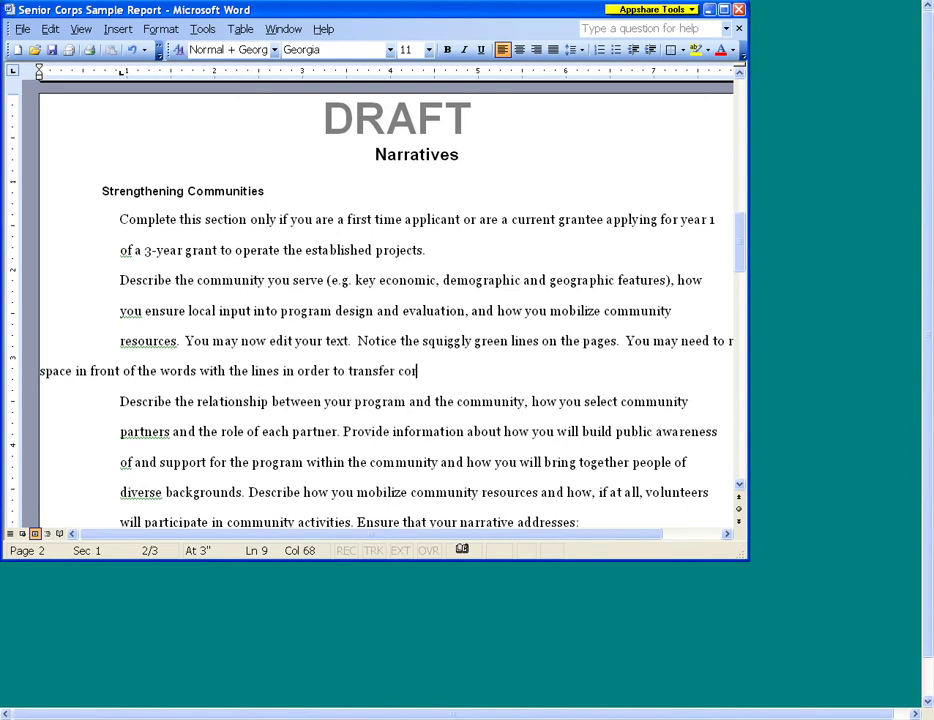
text(rectly.)
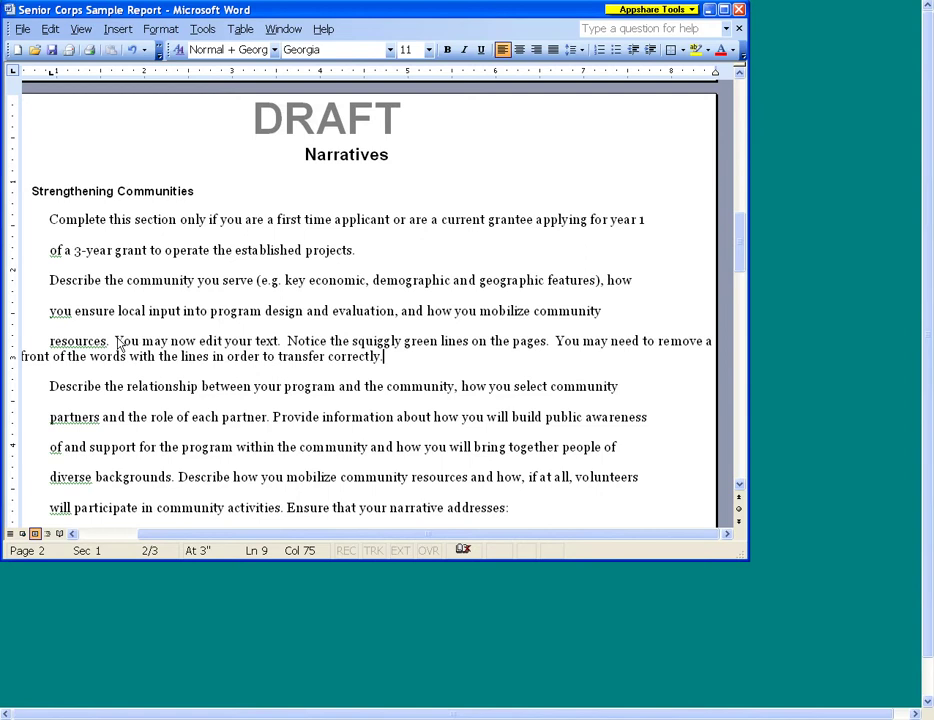
Step: Copy the added passage from "You may now edit your text" through "transfer correctly."
shift+click(175, 338)
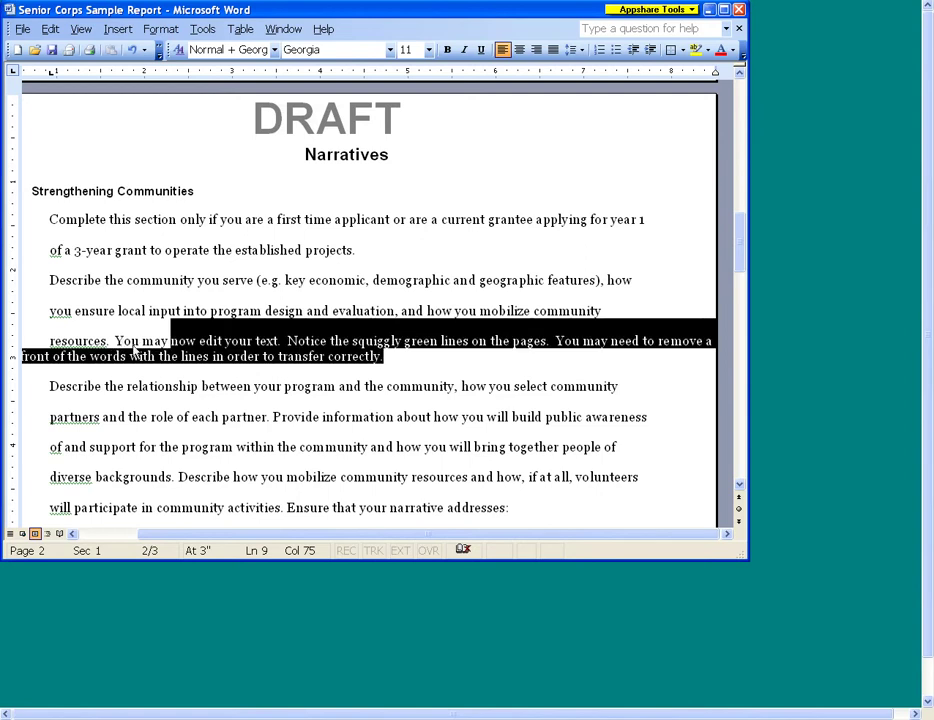
click(117, 341)
shift+click(345, 357)
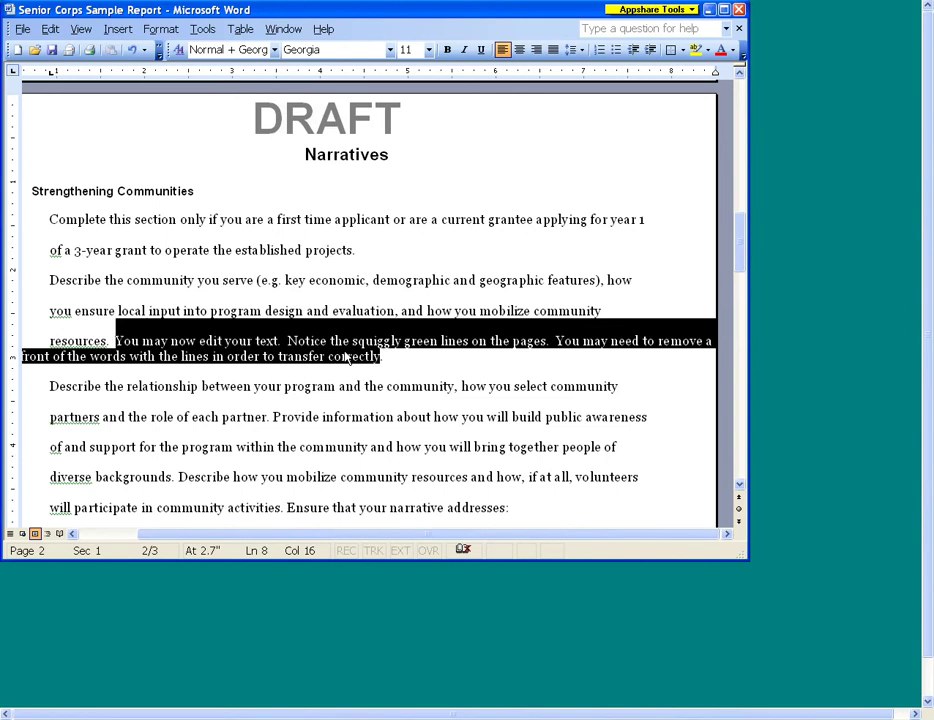
right_click(345, 357)
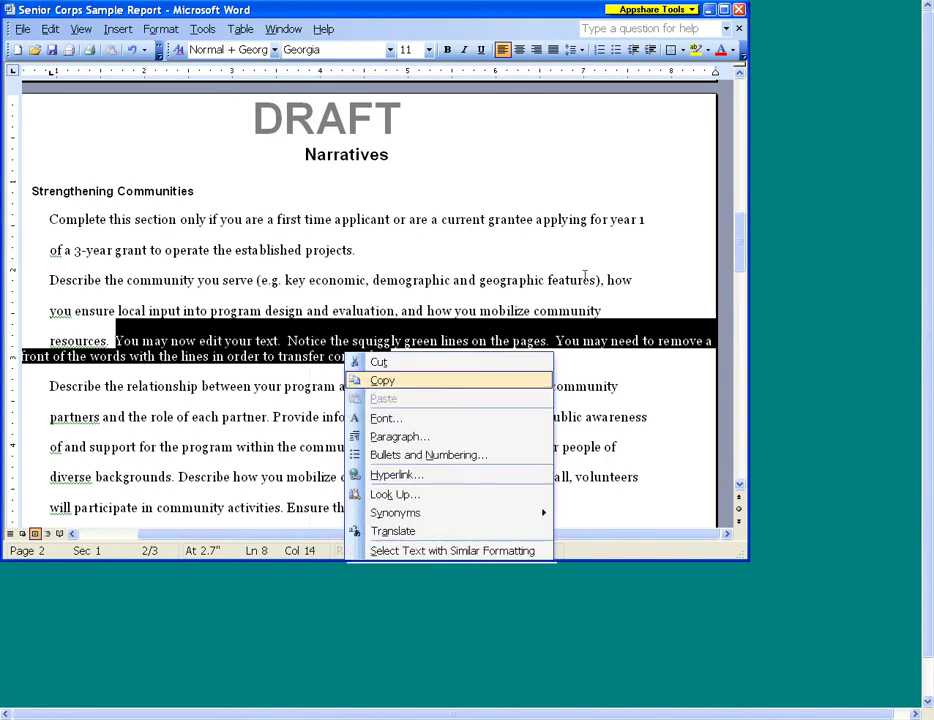
key(Return)
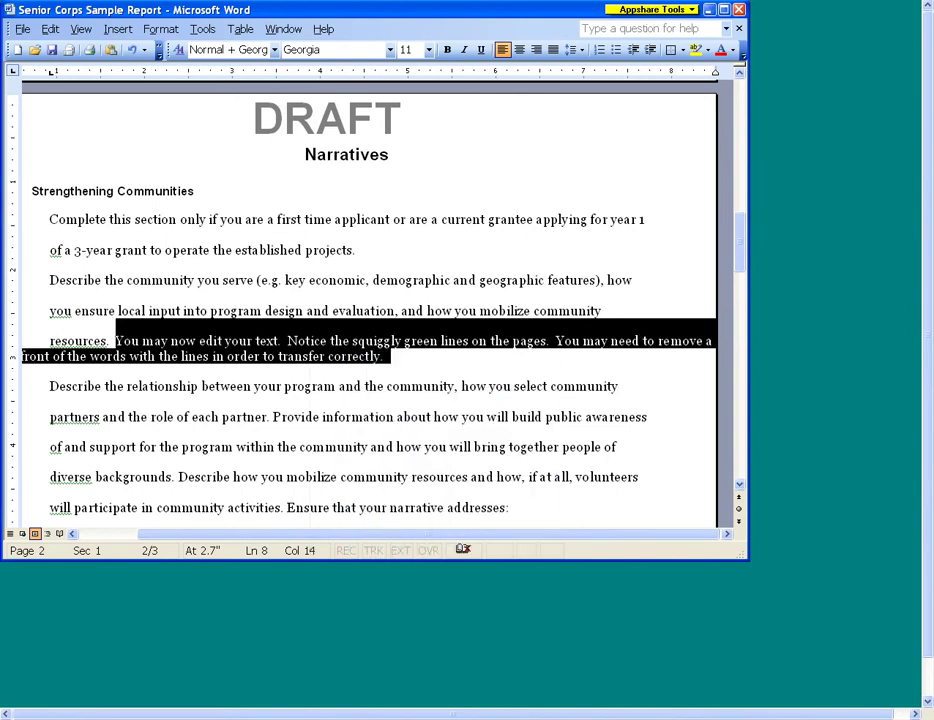
Step: Switch to the eGrants narrative window in Internet Explorer, paste the copied passage as the Strengthening Communities narrative, and save and close it
key(alt+Tab)
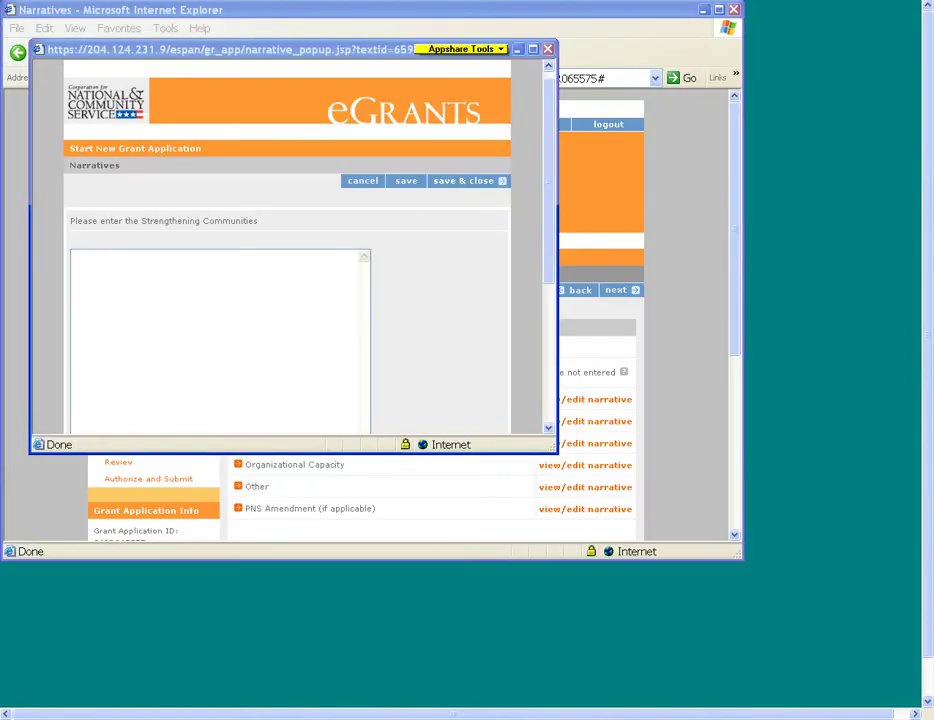
click(167, 294)
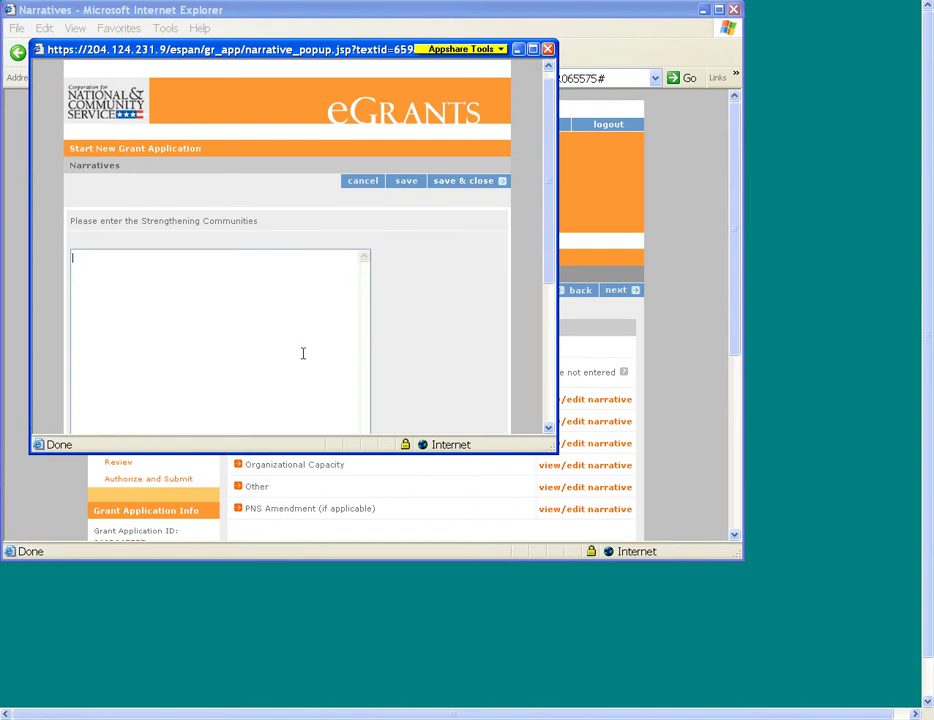
key(ctrl+v)
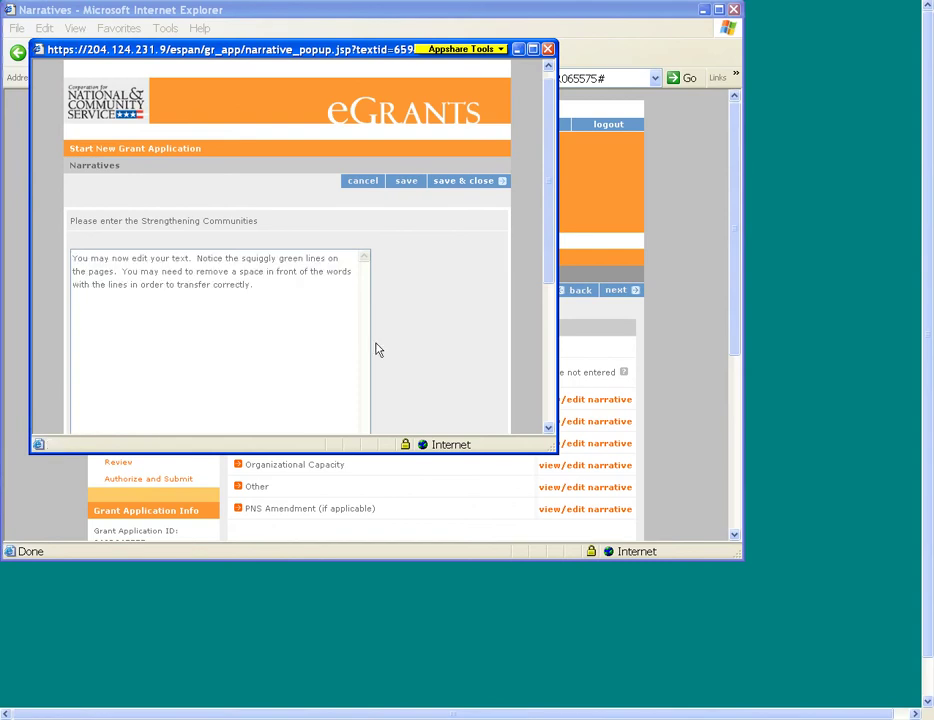
click(458, 186)
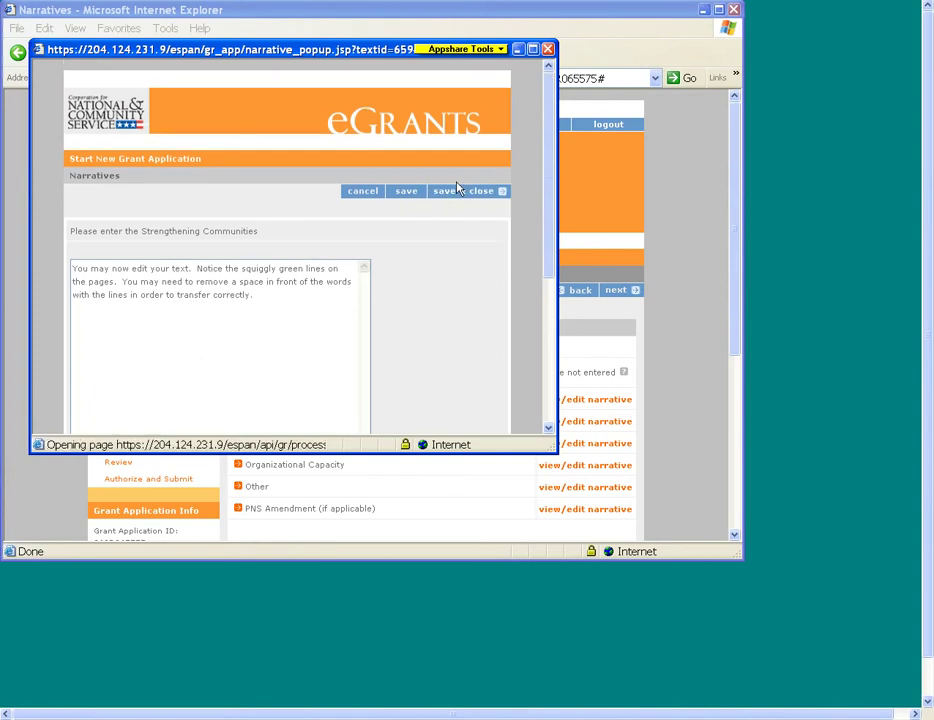